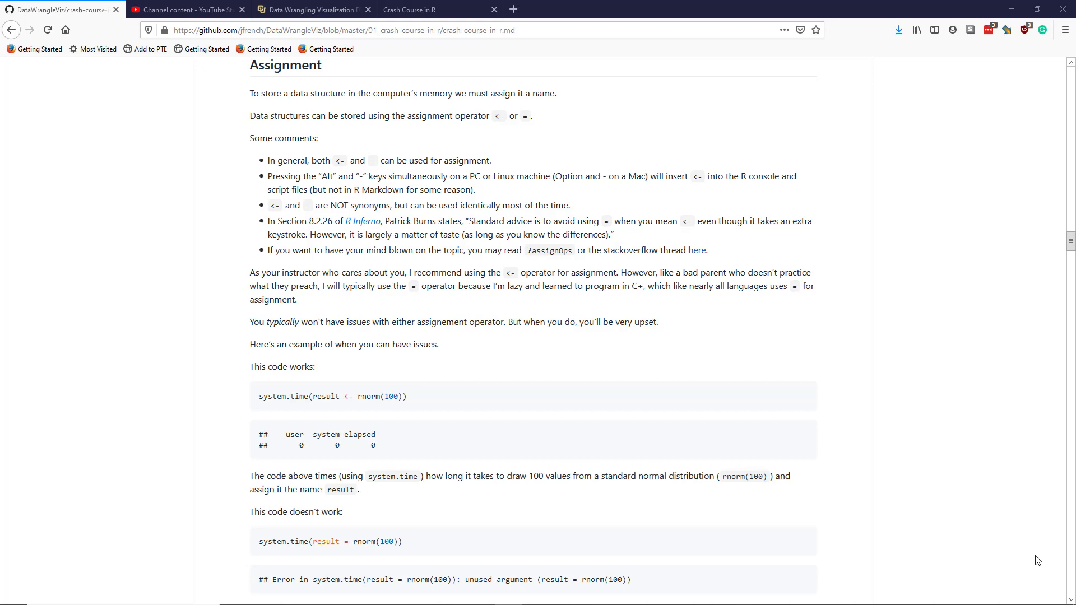
- Highlight the sentence about storing a data structure, then clear the highlight
click(279, 95)
drag(261, 95, 349, 94)
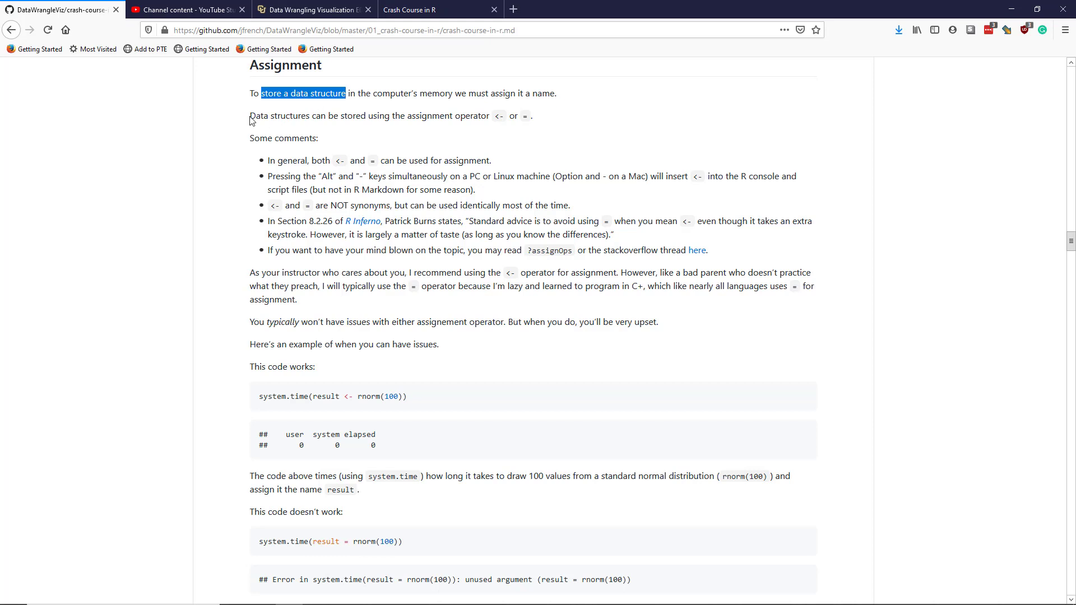
drag(250, 119, 500, 119)
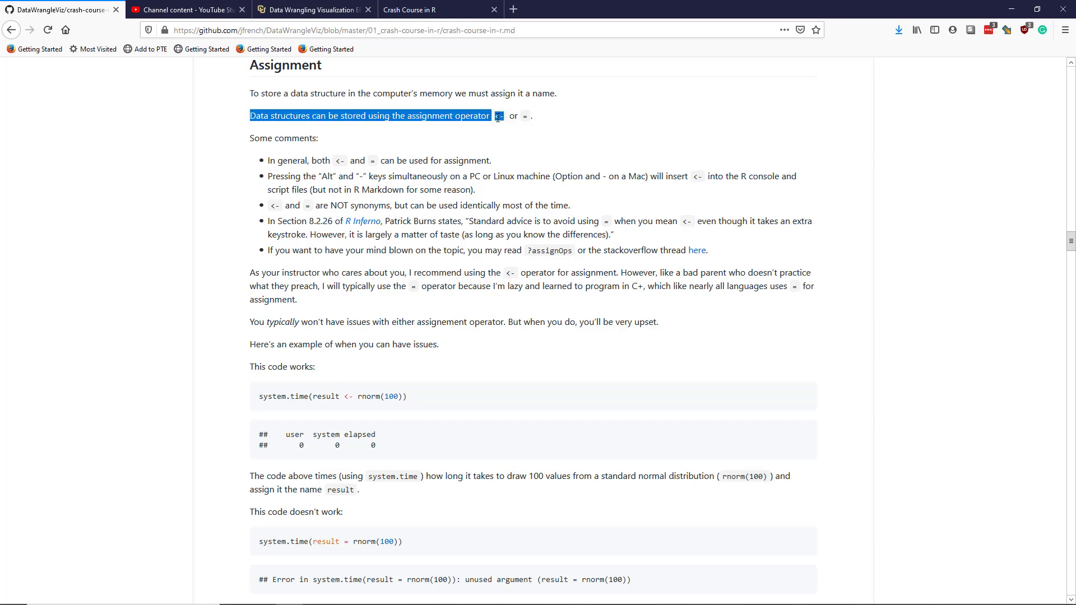
click(499, 118)
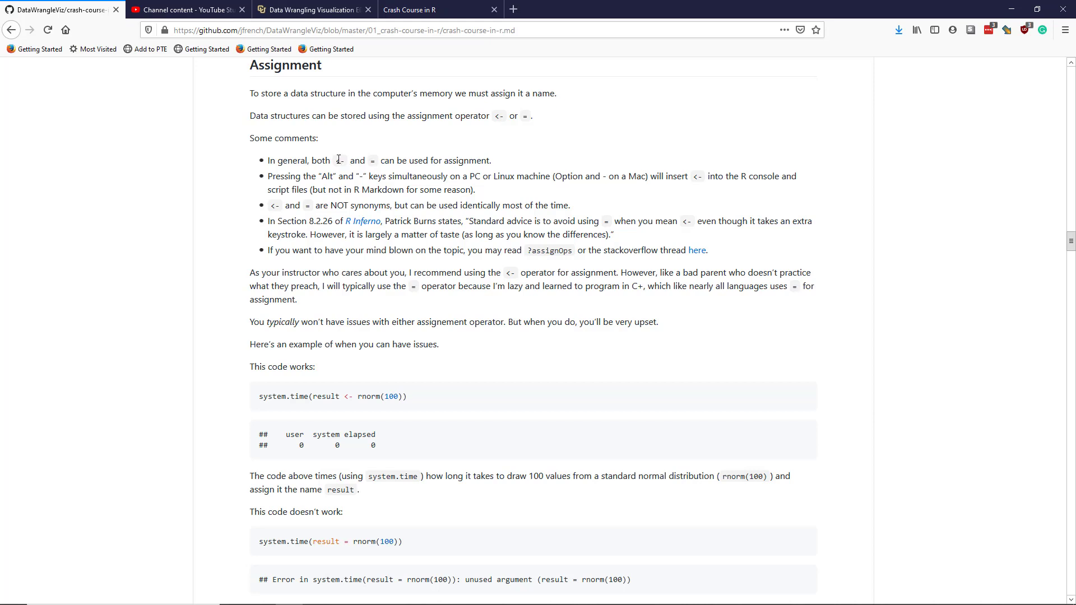
- Highlight the <- operator in each of the first three bullets, then the = in the third
drag(336, 160, 346, 160)
double_click(698, 177)
double_click(274, 206)
double_click(308, 206)
- Highlight the full Patrick Burns standard-advice quote, then clear the highlight
drag(471, 220, 696, 221)
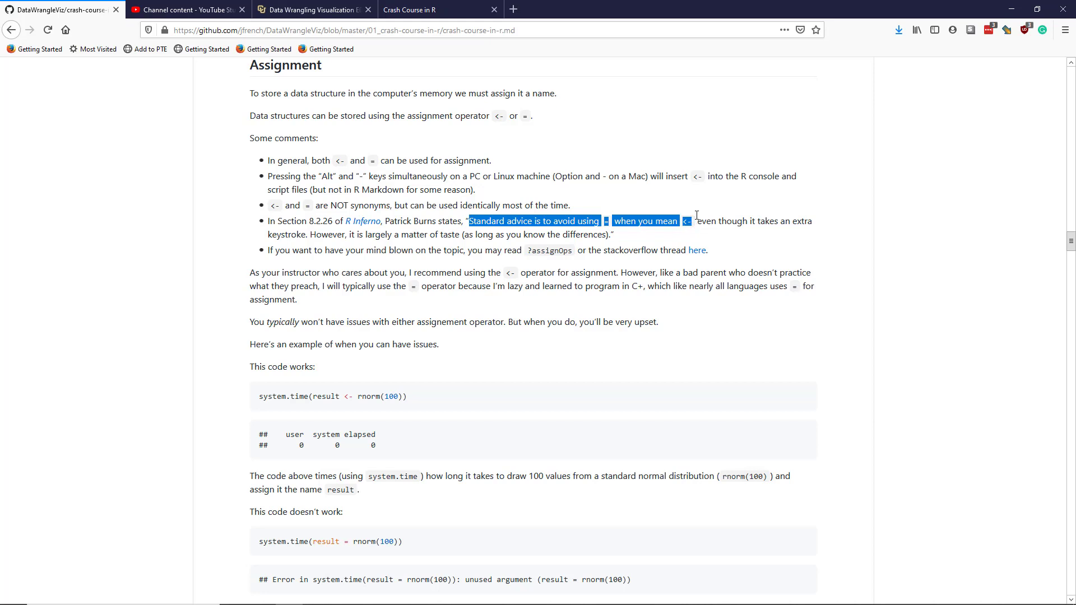
mouse_move(696, 215)
mouse_down()
mouse_move(301, 234)
mouse_move(610, 238)
mouse_up()
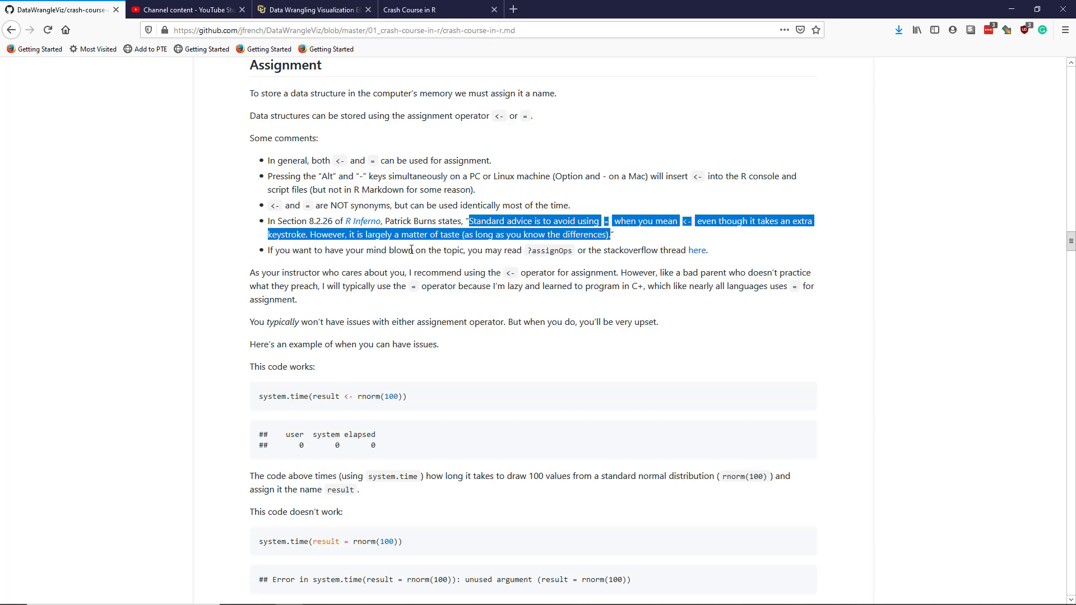
click(282, 246)
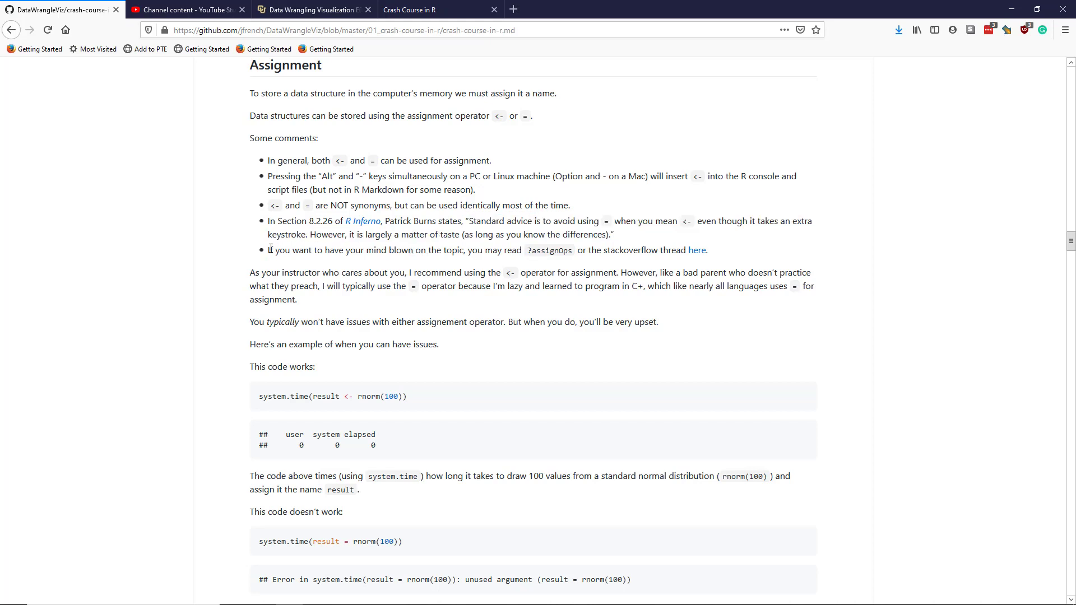
- Highlight the ?assignOps bullet and its help topic, then the recommended <- operator
drag(269, 249, 727, 252)
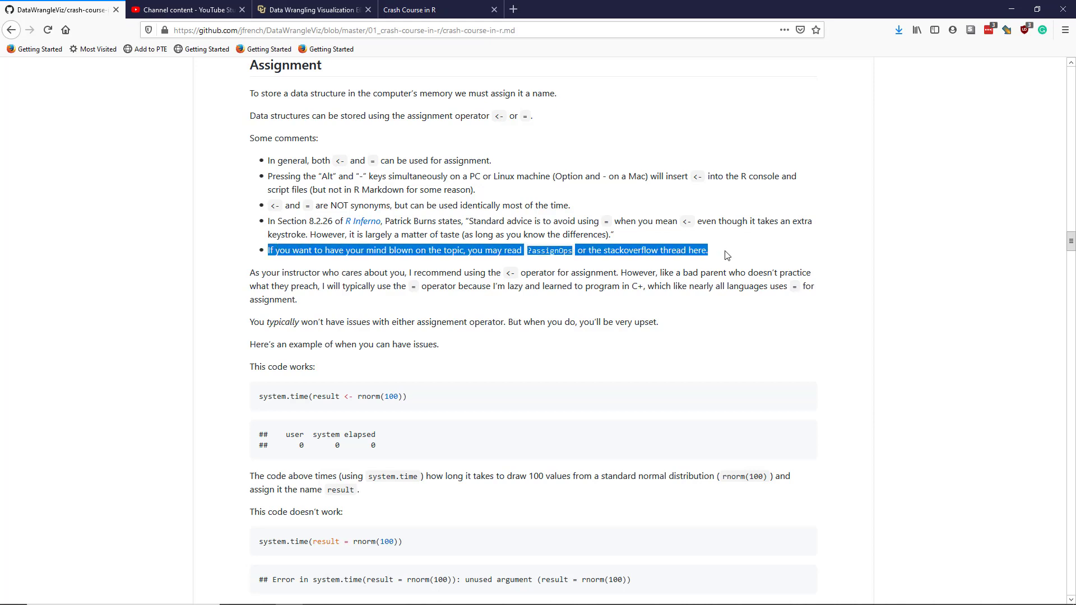
click(529, 249)
double_click(541, 251)
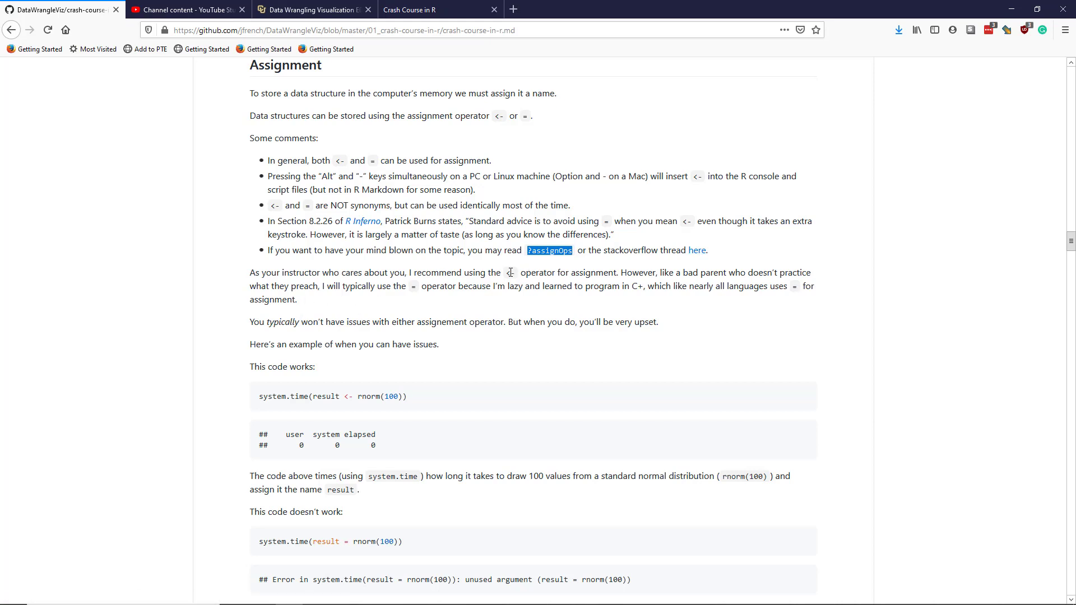
drag(507, 274, 517, 277)
scroll(488, 311, down, 3)
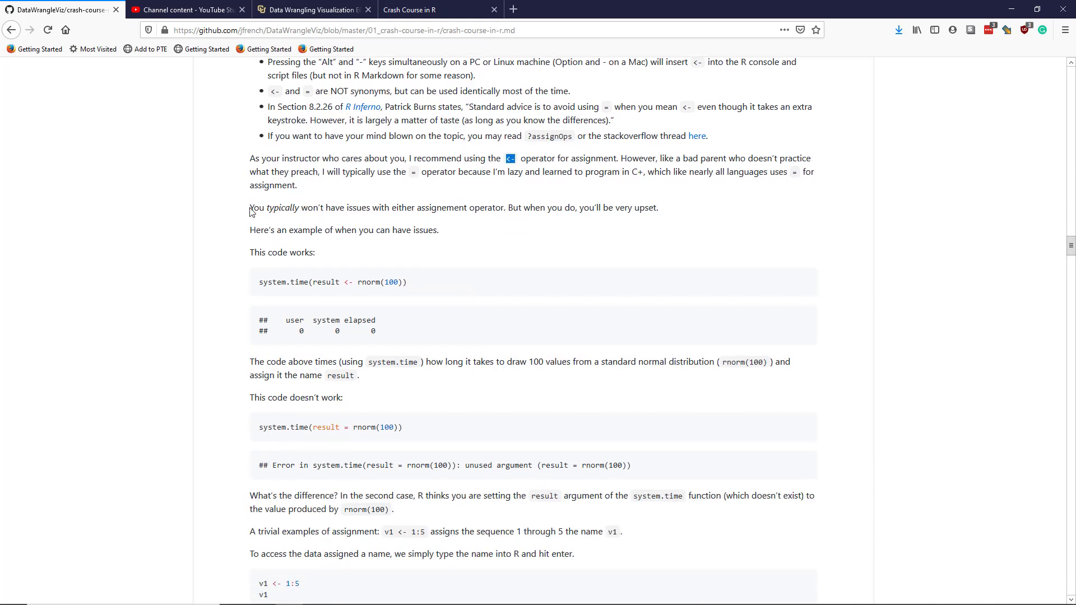
- Highlight the sentences on assignment issues and the example, then the working system.time line
drag(250, 208, 662, 214)
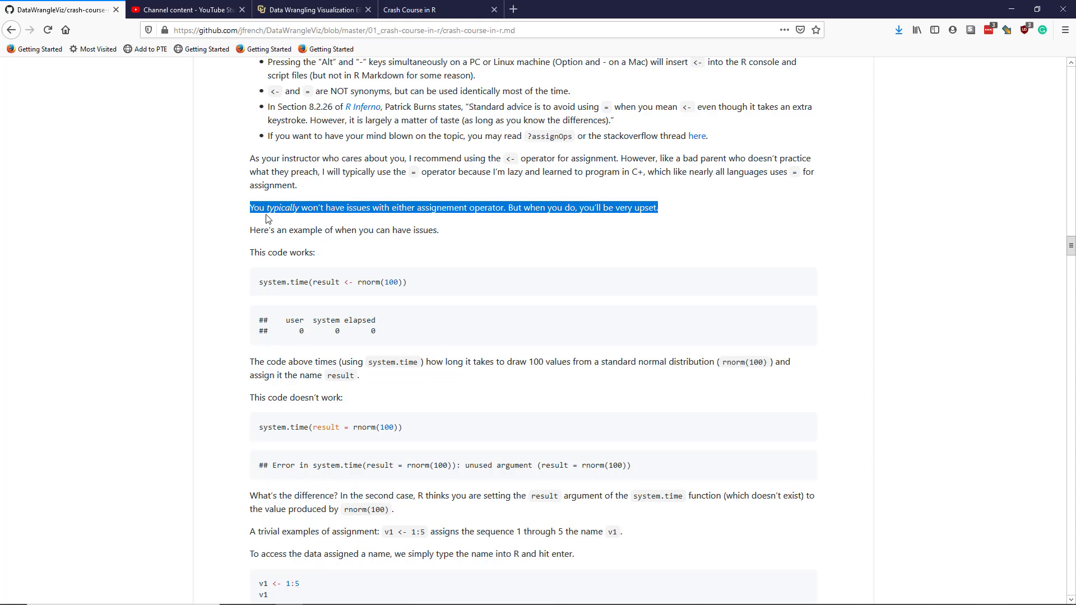
drag(250, 229, 454, 231)
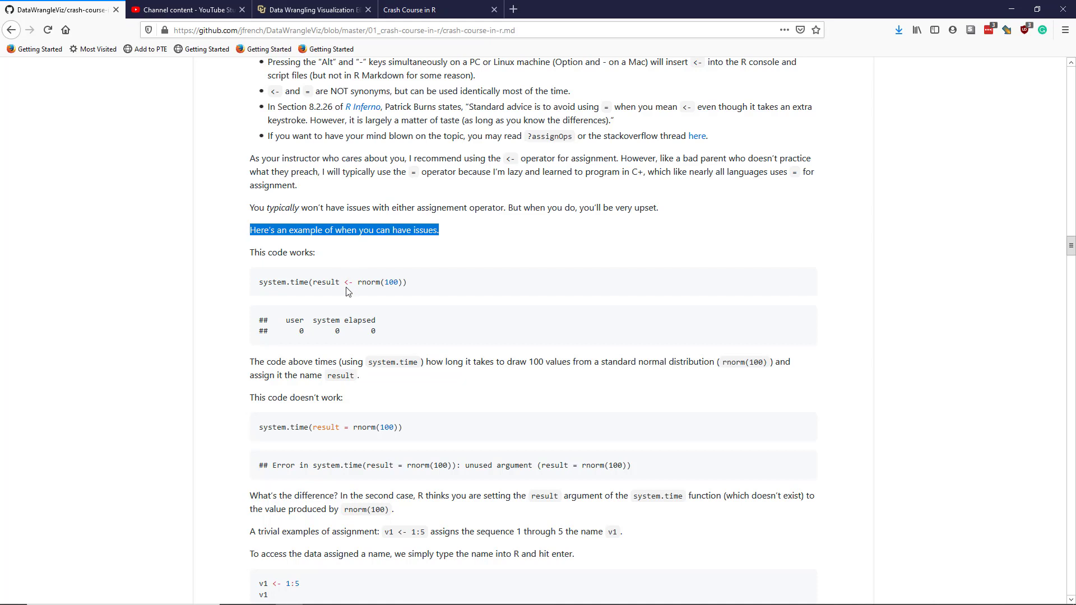
scroll(345, 290, down, 1)
drag(259, 225, 416, 228)
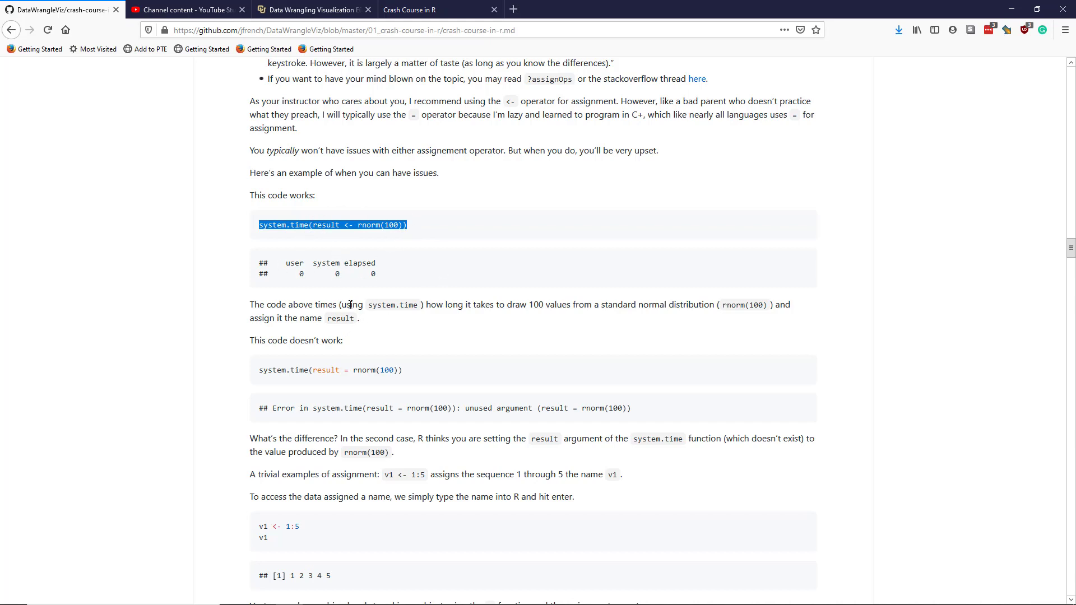
click(359, 224)
- Highlight rnorm(100), the system.time call and the whole working line, then its <- operator
drag(357, 224, 404, 225)
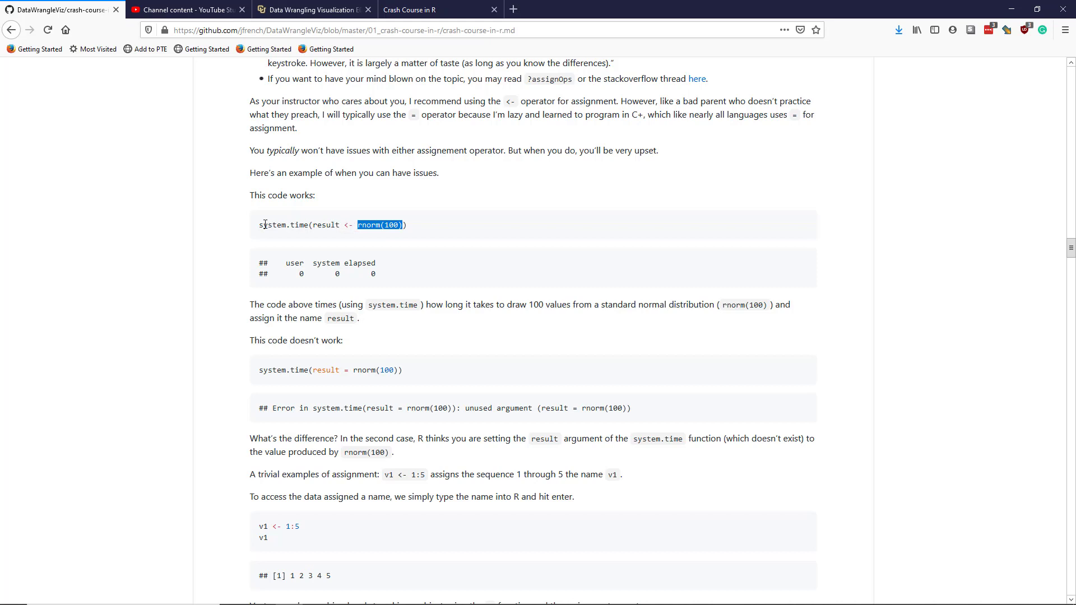
drag(260, 225, 314, 224)
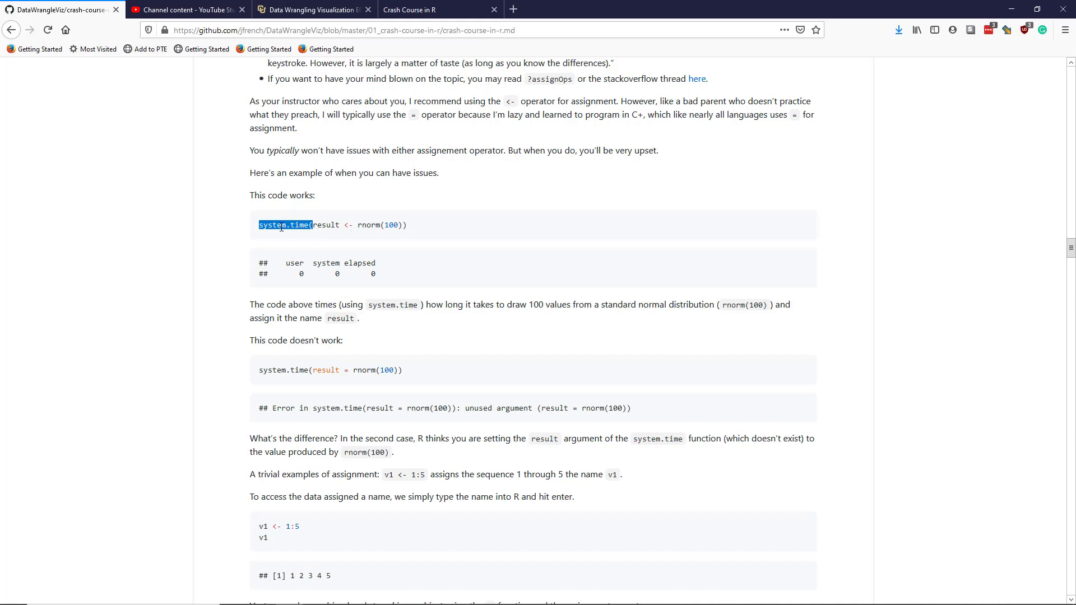
drag(407, 225, 259, 227)
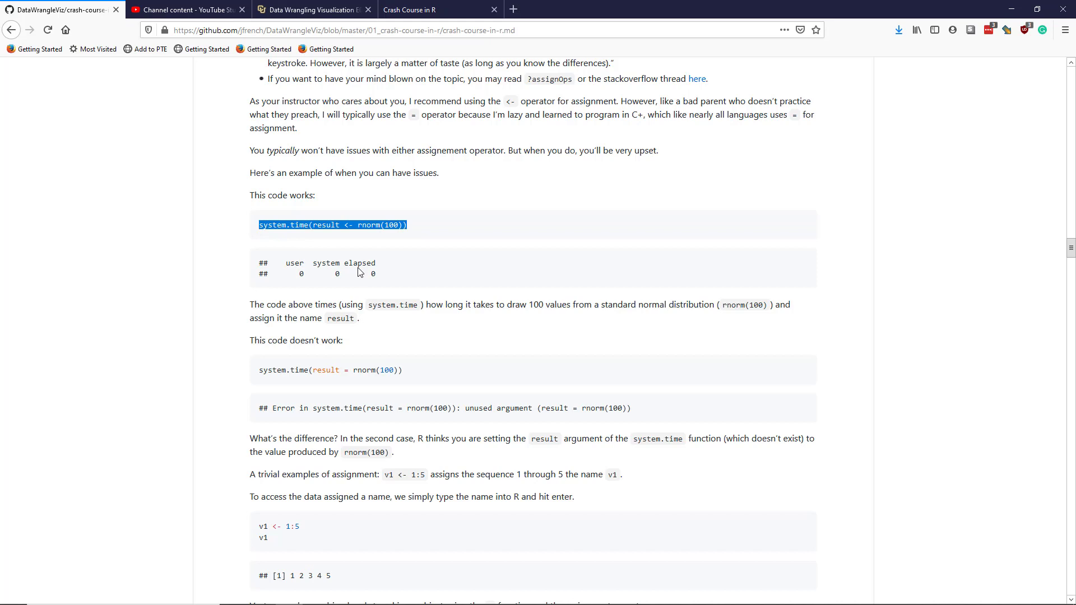
double_click(346, 225)
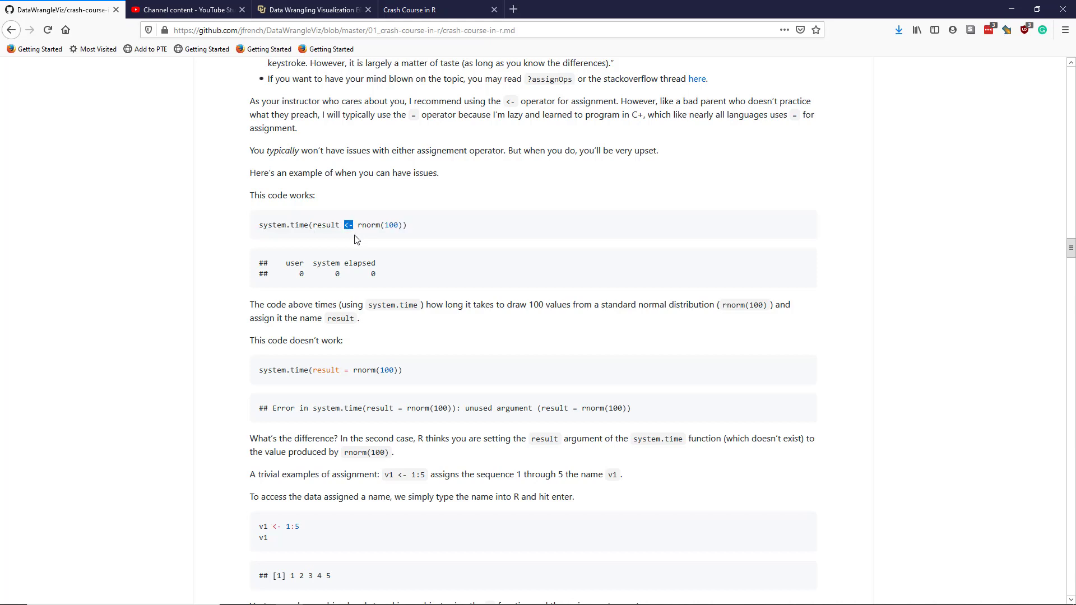
scroll(328, 359, down, 2)
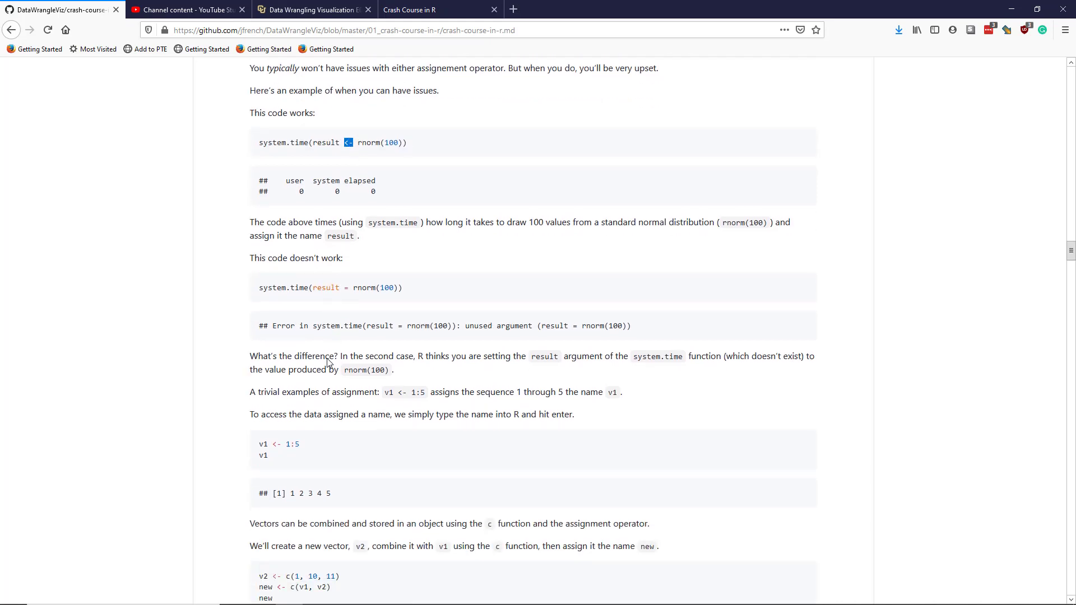
scroll(329, 360, down, 1)
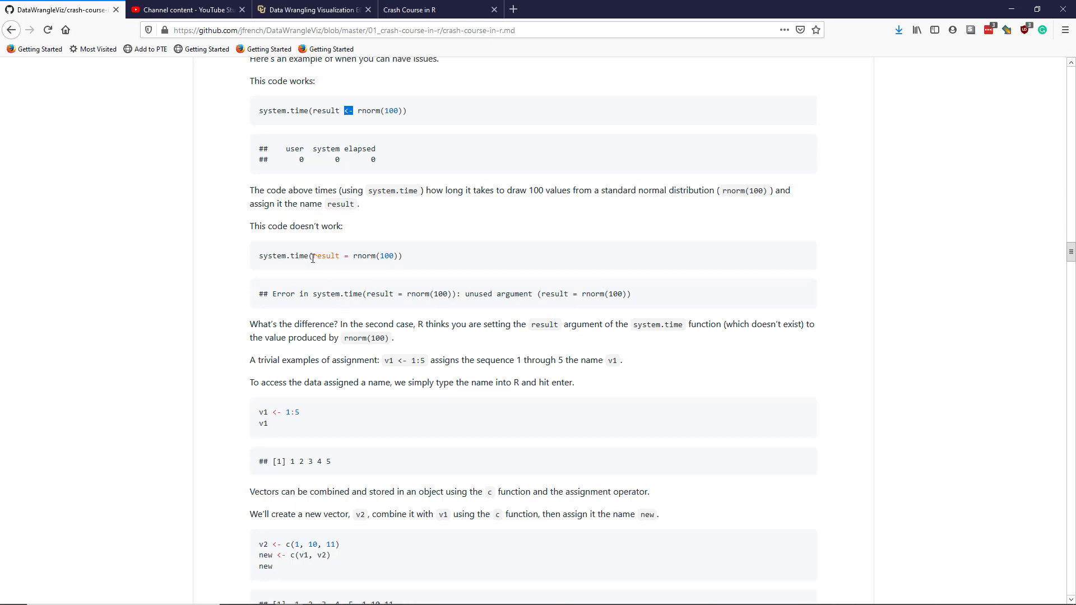
- Highlight result = rnorm(100), result and rnorm(100) in the failing code, then the working <-
drag(314, 256, 400, 256)
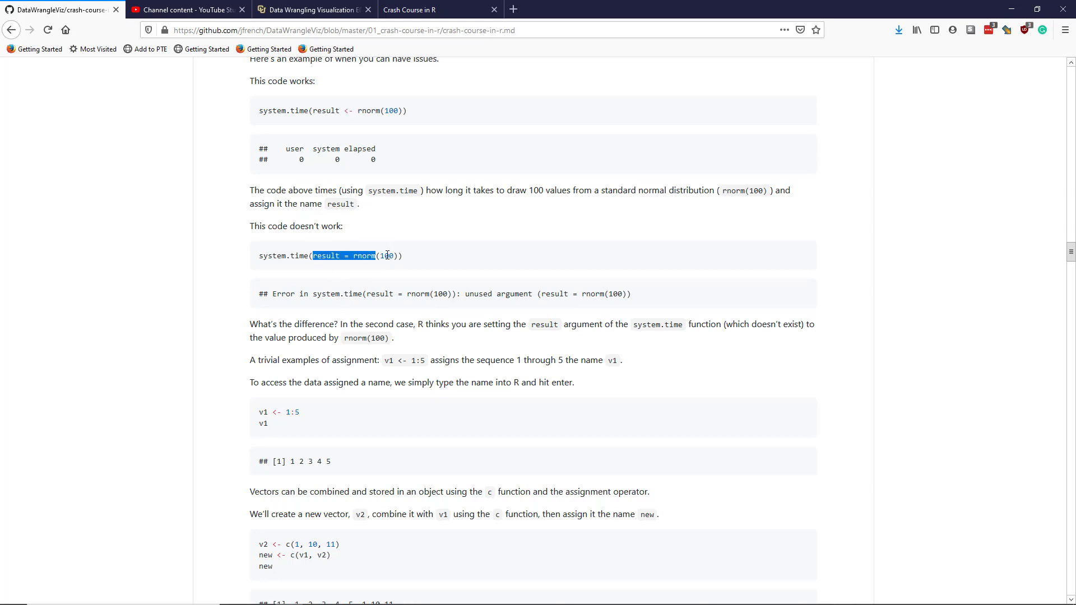
click(365, 291)
drag(314, 256, 342, 255)
drag(352, 256, 398, 256)
drag(339, 255, 314, 256)
double_click(350, 110)
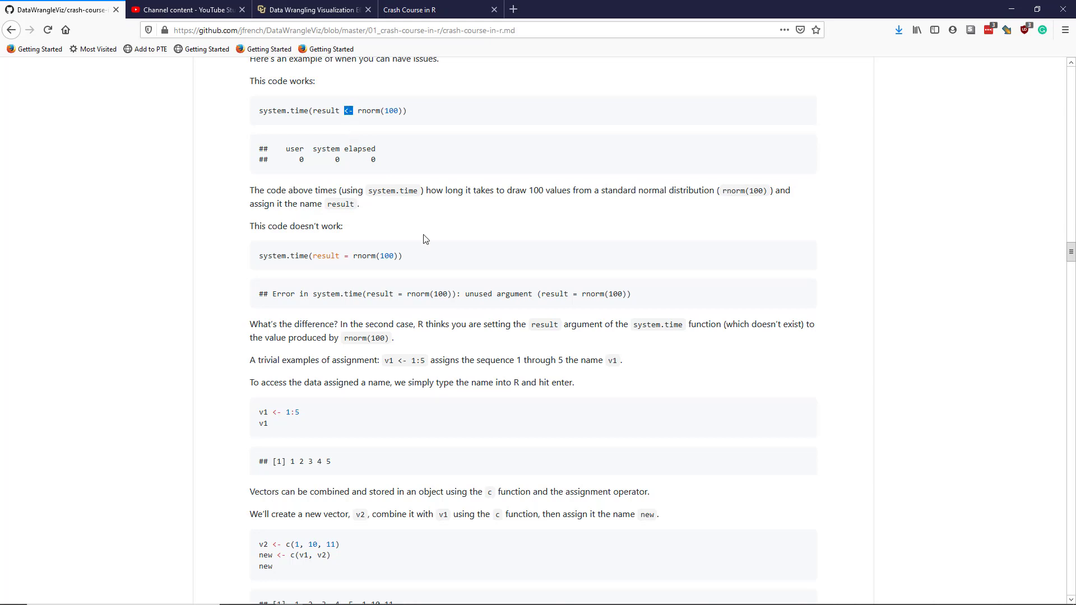
scroll(423, 238, down, 3)
scroll(423, 238, down, 3)
scroll(423, 238, down, 2)
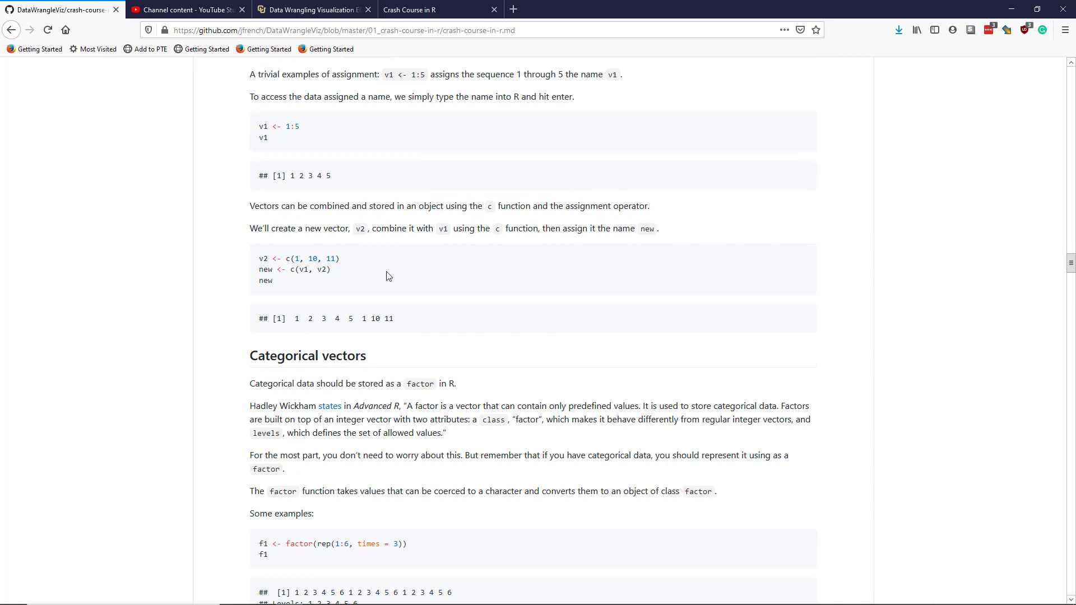
scroll(421, 158, up, 1)
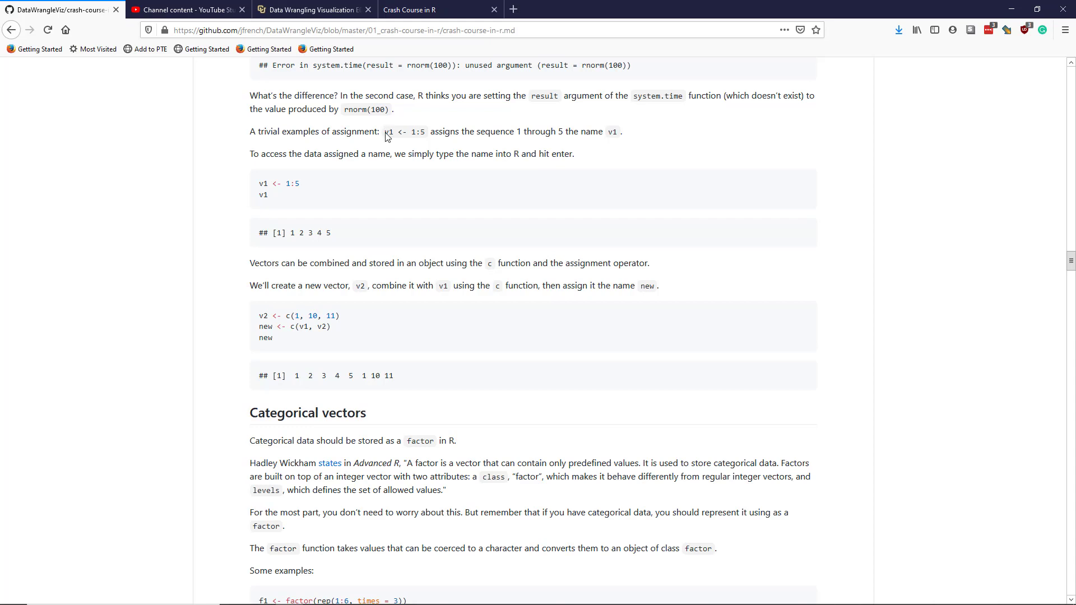
- Highlight the inline v1 <- 1:5 example and both lines of the v1 code
drag(384, 131, 426, 132)
drag(269, 195, 258, 197)
drag(259, 182, 274, 197)
- Highlight the v2 line, c(1, 10, 11), c(v1, v2), new, the 1 2 3 4 5 output, and v2's values
drag(340, 315, 252, 321)
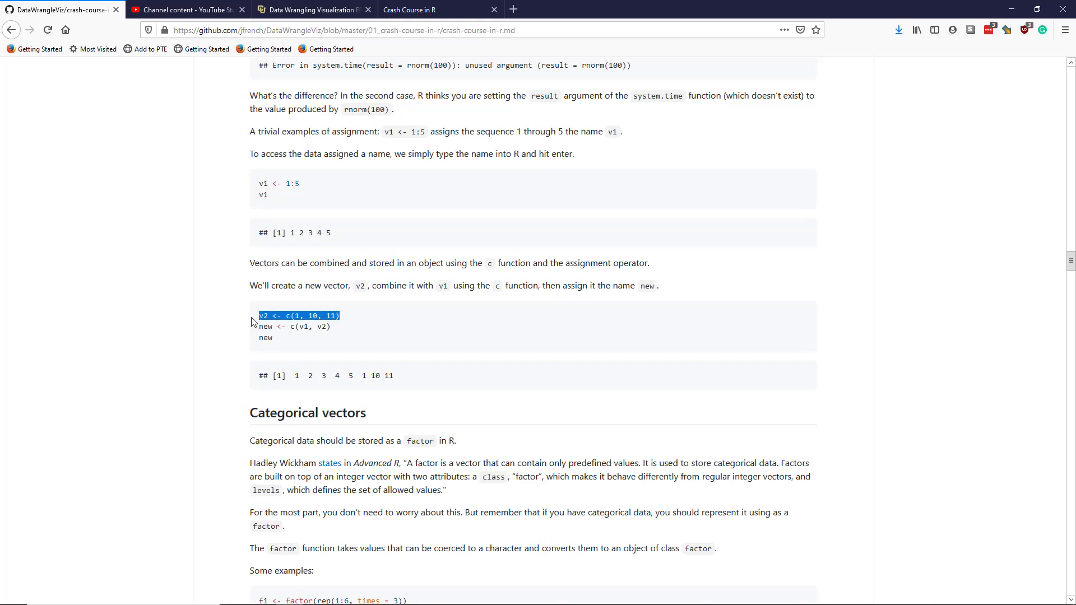
click(286, 314)
drag(285, 314, 341, 314)
drag(290, 326, 332, 326)
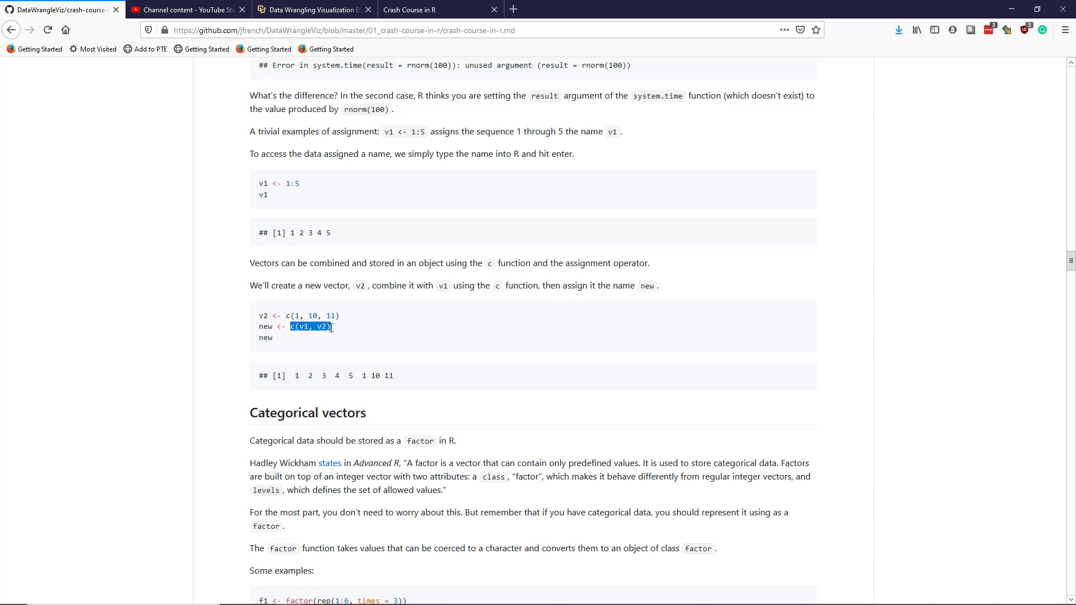
double_click(267, 327)
drag(274, 338, 258, 338)
drag(332, 234, 290, 233)
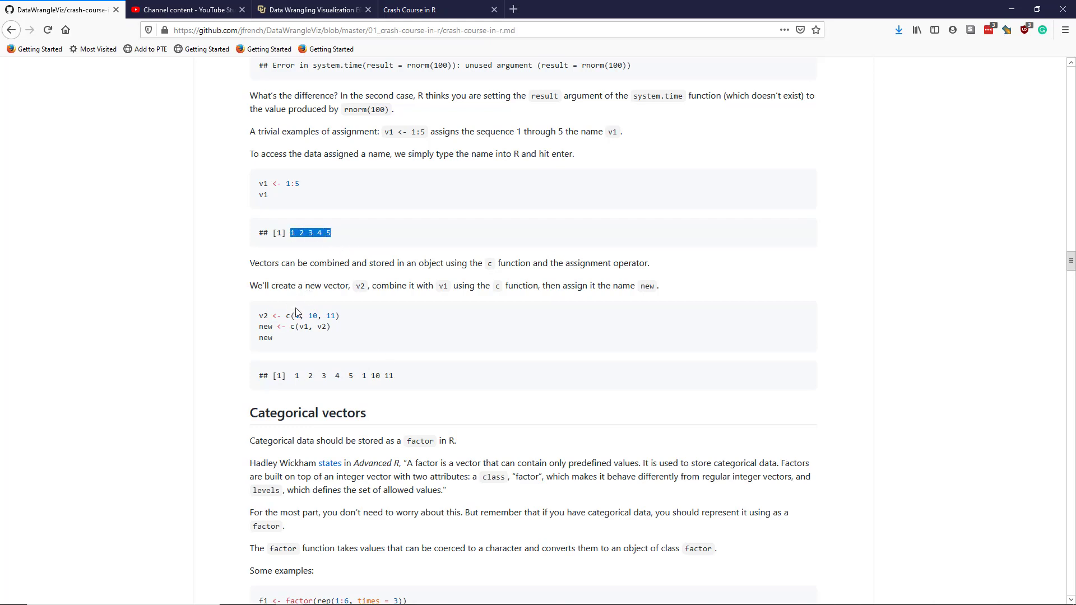
drag(295, 316, 330, 315)
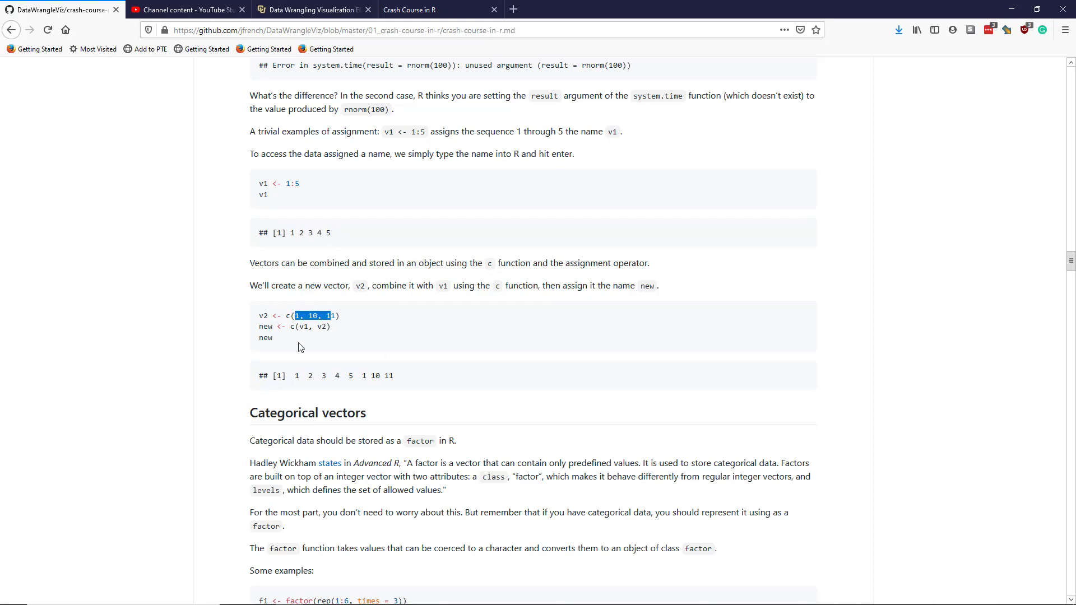